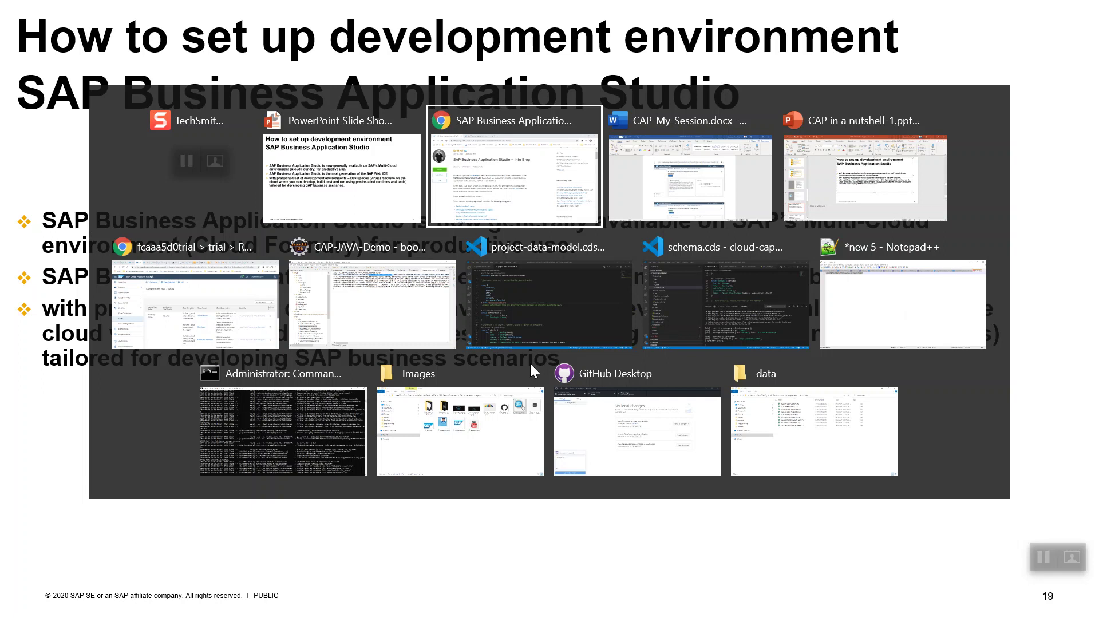
{"action": "key", "text": "alt+Tab"}
{"action": "scroll", "coordinate": [477, 345], "scroll_direction": "up", "scroll_amount": 3}
{"action": "scroll", "coordinate": [476, 345], "scroll_direction": "up", "scroll_amount": 5}
{"action": "scroll", "coordinate": [477, 345], "scroll_direction": "up", "scroll_amount": 5}
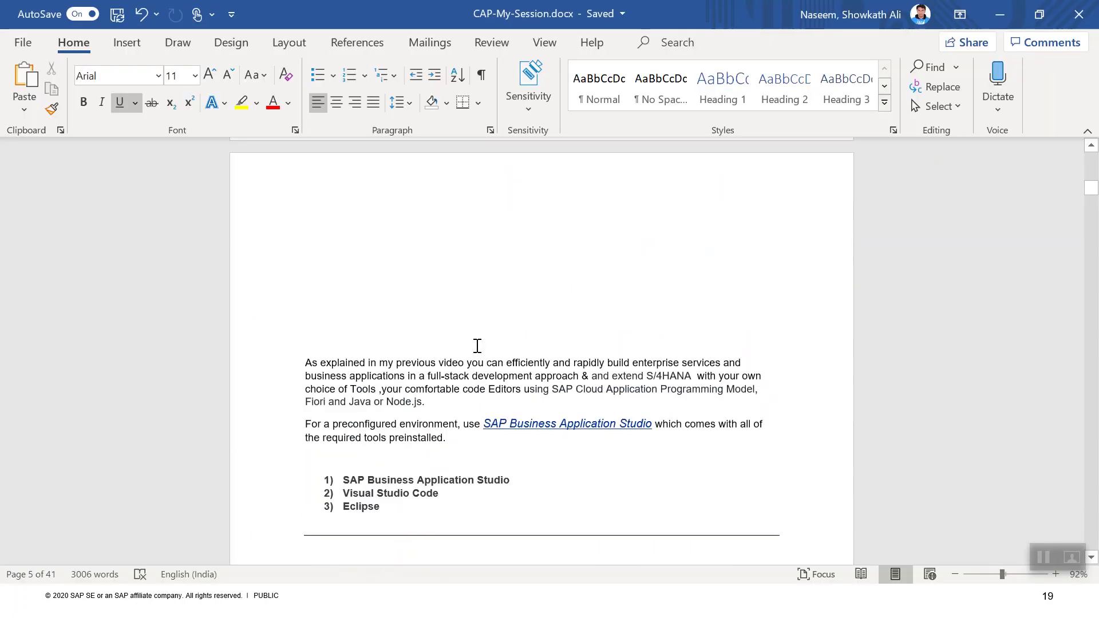
{"action": "scroll", "coordinate": [477, 345], "scroll_direction": "down", "scroll_amount": 2}
{"action": "scroll", "coordinate": [477, 345], "scroll_direction": "down", "scroll_amount": 6}
{"action": "scroll", "coordinate": [477, 345], "scroll_direction": "down", "scroll_amount": 3}
{"action": "scroll", "coordinate": [477, 345], "scroll_direction": "up", "scroll_amount": 1}
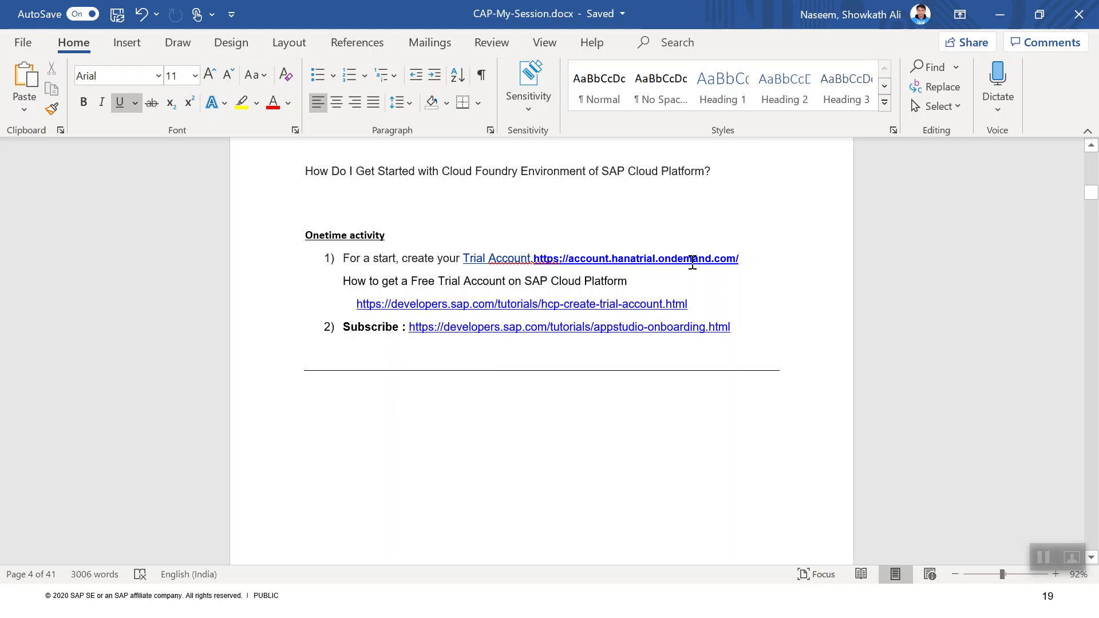
Copy the hcp-create-trial-account tutorial link from the Word notes' Onetime activity list, then return to Chrome
{"action": "right_click", "coordinate": [505, 306]}
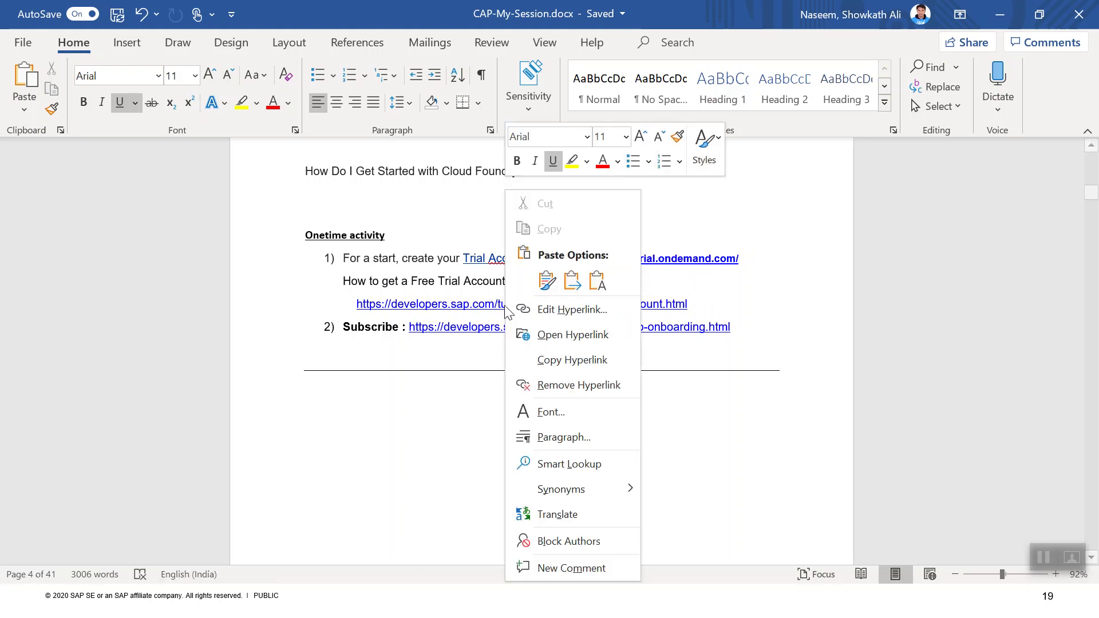
{"action": "left_click", "coordinate": [547, 367]}
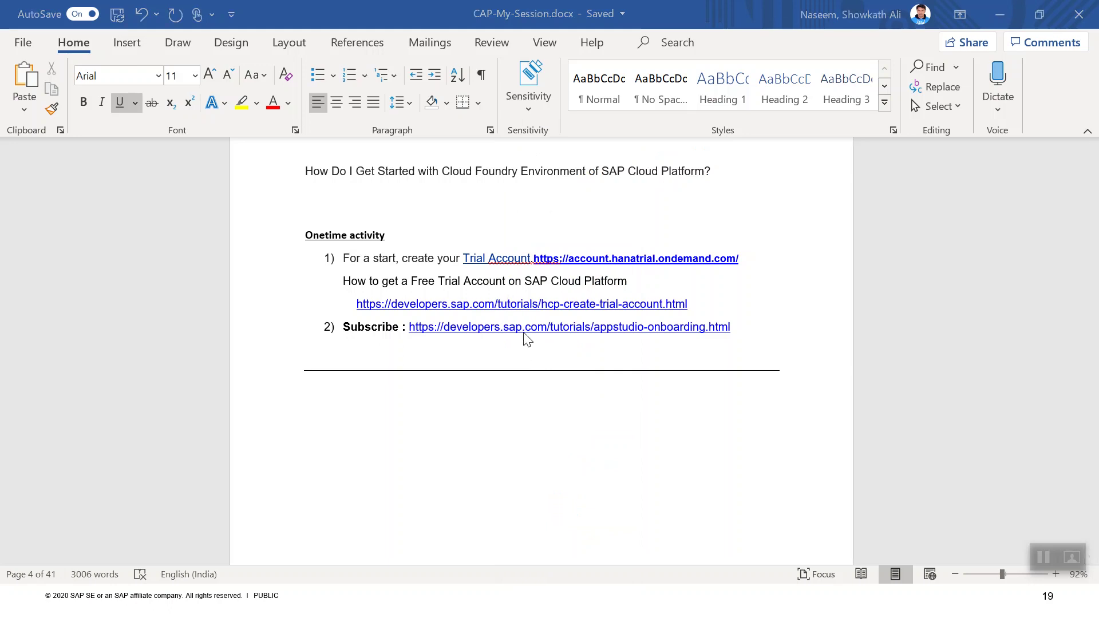
{"action": "key", "text": "alt+Tab"}
{"action": "key", "text": "alt+Tab"}
{"action": "key", "text": "alt+Tab"}
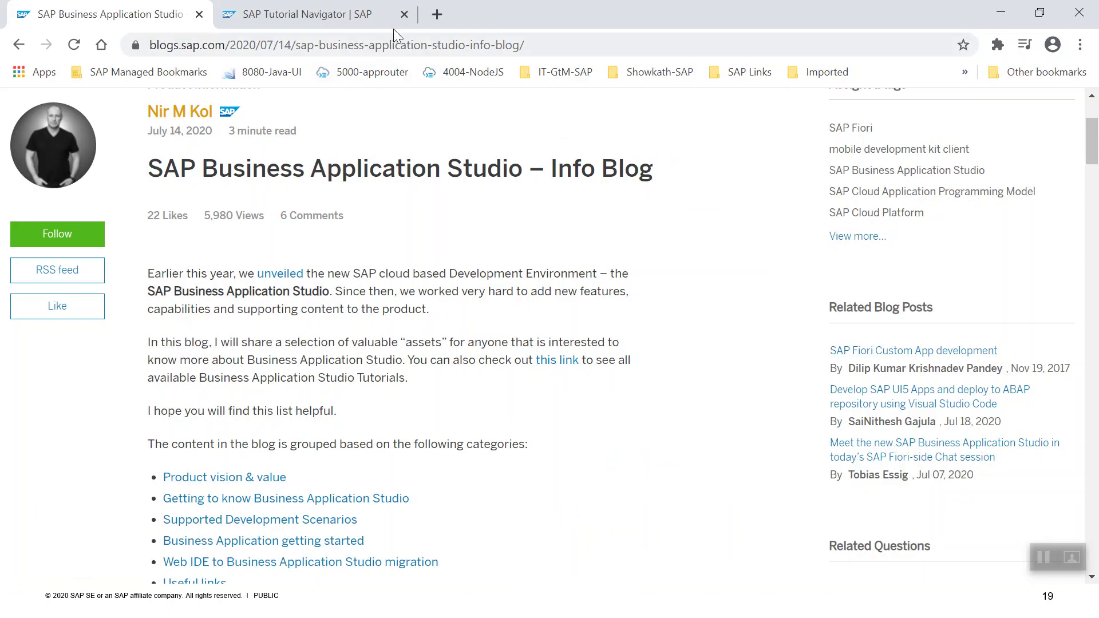
Open the copied Get a Free Trial Account tutorial in a new browser tab
{"action": "left_click", "coordinate": [436, 14]}
{"action": "type", "text": "https://developers.sap.com/tutorials/hcp-create-trial-account.html"}
{"action": "key", "text": "Return"}
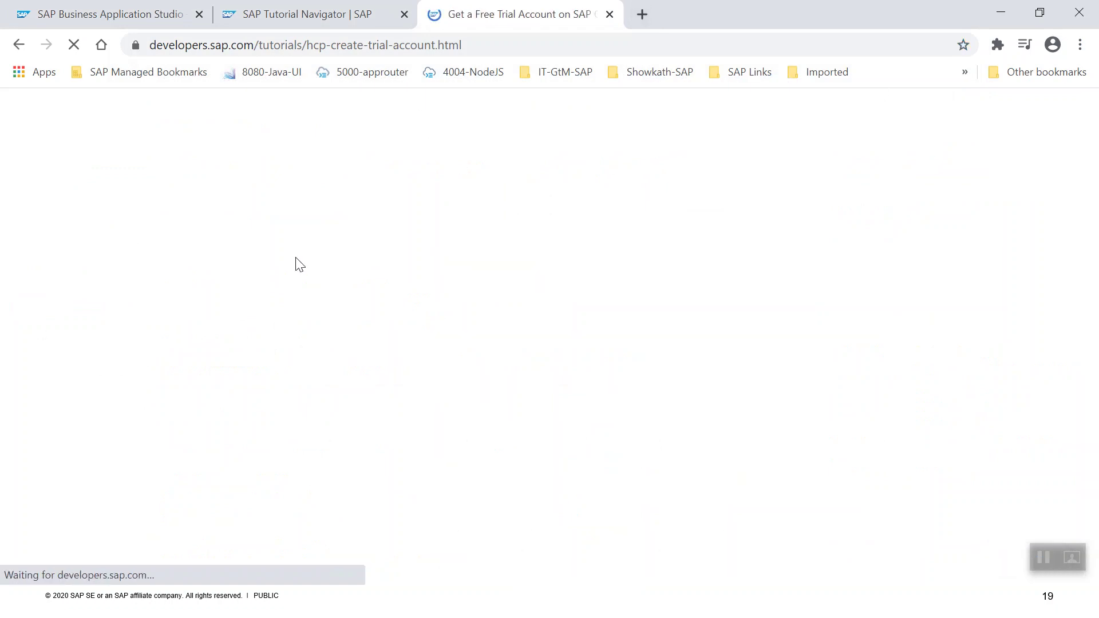
{"action": "scroll", "coordinate": [301, 267], "scroll_direction": "down", "scroll_amount": 2}
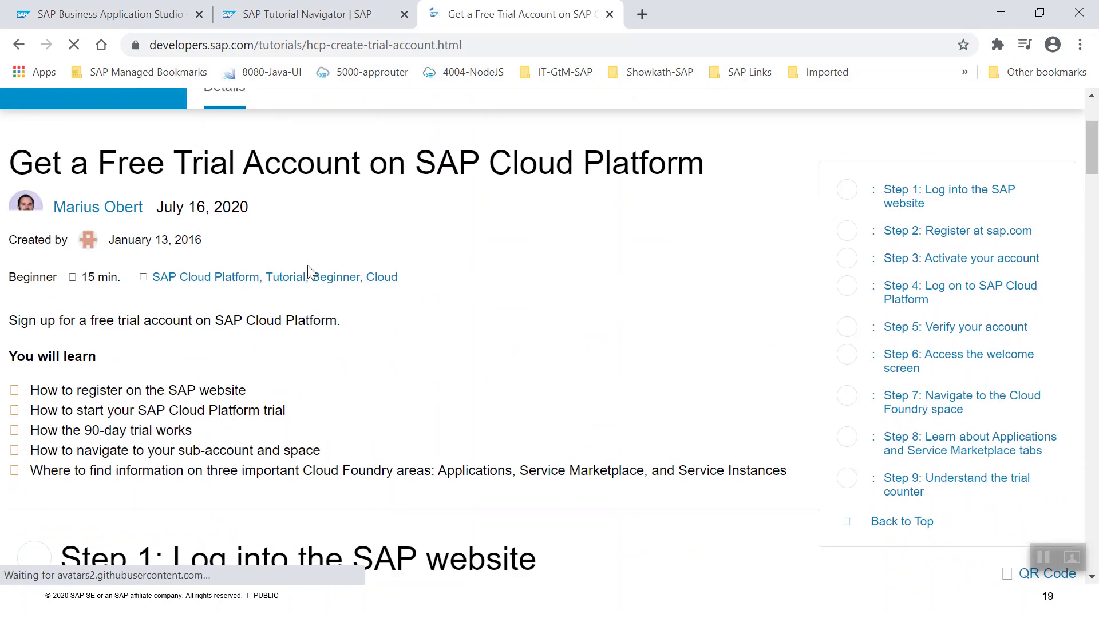
{"action": "scroll", "coordinate": [310, 279], "scroll_direction": "down", "scroll_amount": 1}
{"action": "scroll", "coordinate": [314, 283], "scroll_direction": "down", "scroll_amount": 1}
{"action": "scroll", "coordinate": [314, 283], "scroll_direction": "down", "scroll_amount": 1}
{"action": "scroll", "coordinate": [315, 282], "scroll_direction": "down", "scroll_amount": 2}
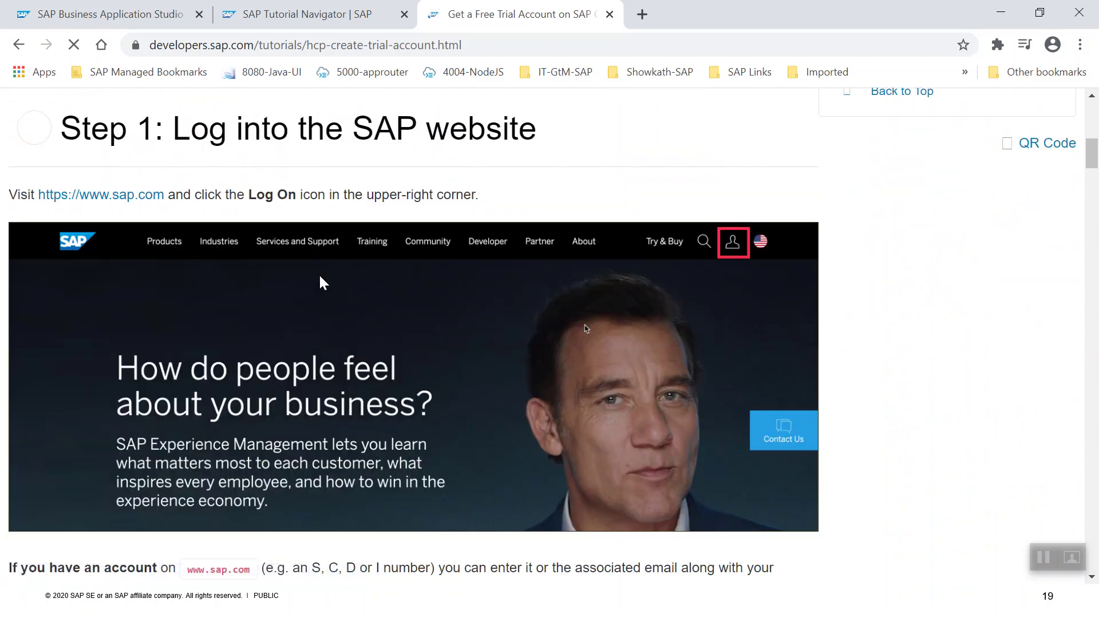
{"action": "scroll", "coordinate": [317, 277], "scroll_direction": "down", "scroll_amount": 3}
{"action": "scroll", "coordinate": [322, 277], "scroll_direction": "up", "scroll_amount": 3}
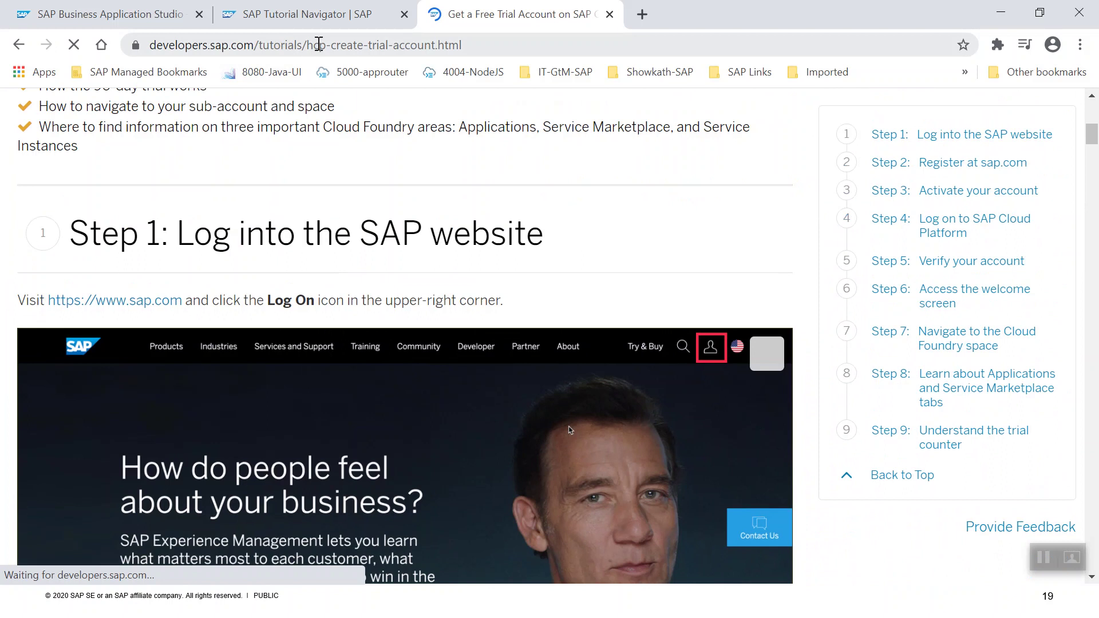
{"action": "scroll", "coordinate": [450, 222], "scroll_direction": "down", "scroll_amount": 3}
{"action": "scroll", "coordinate": [450, 222], "scroll_direction": "down", "scroll_amount": 4}
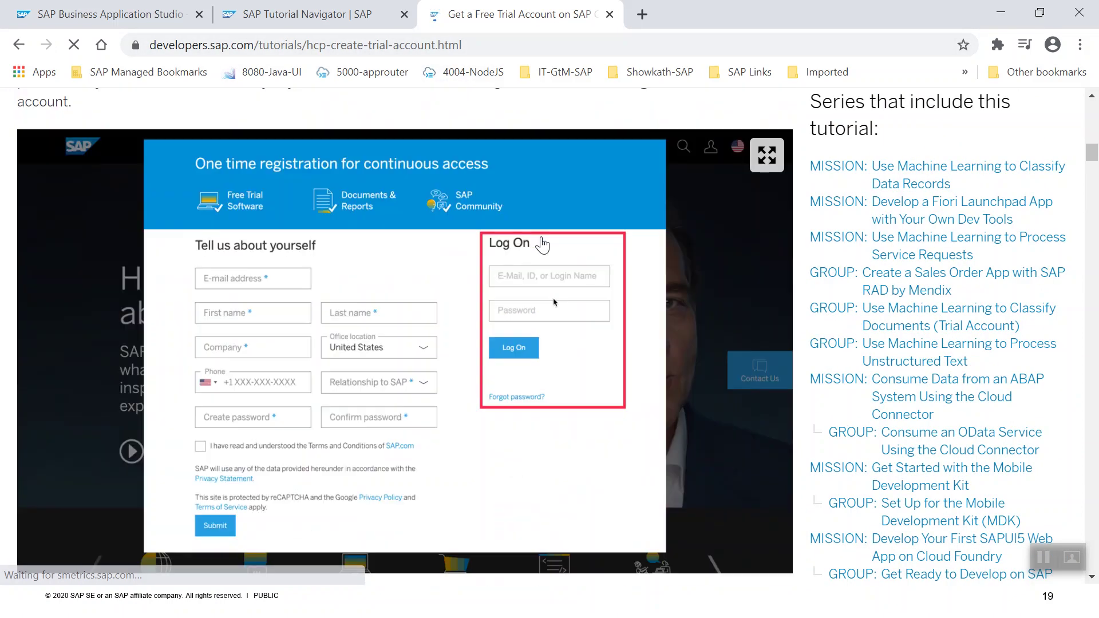
{"action": "scroll", "coordinate": [449, 221], "scroll_direction": "up", "scroll_amount": 3}
{"action": "scroll", "coordinate": [448, 221], "scroll_direction": "down", "scroll_amount": 4}
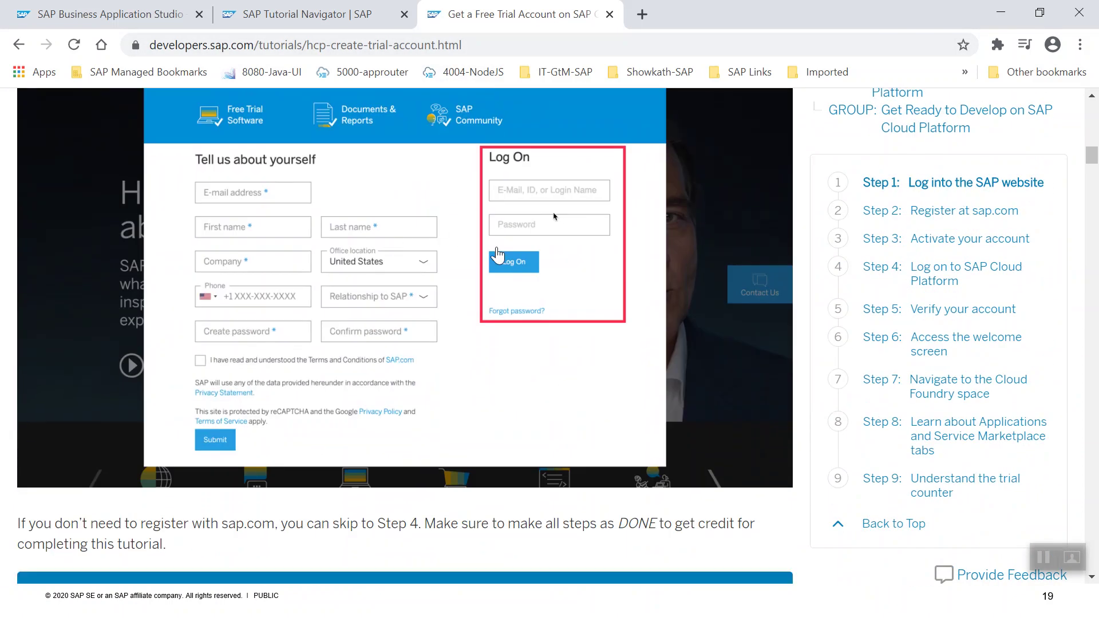
{"action": "scroll", "coordinate": [501, 255], "scroll_direction": "down", "scroll_amount": 3}
{"action": "scroll", "coordinate": [501, 255], "scroll_direction": "down", "scroll_amount": 4}
{"action": "scroll", "coordinate": [500, 255], "scroll_direction": "down", "scroll_amount": 1}
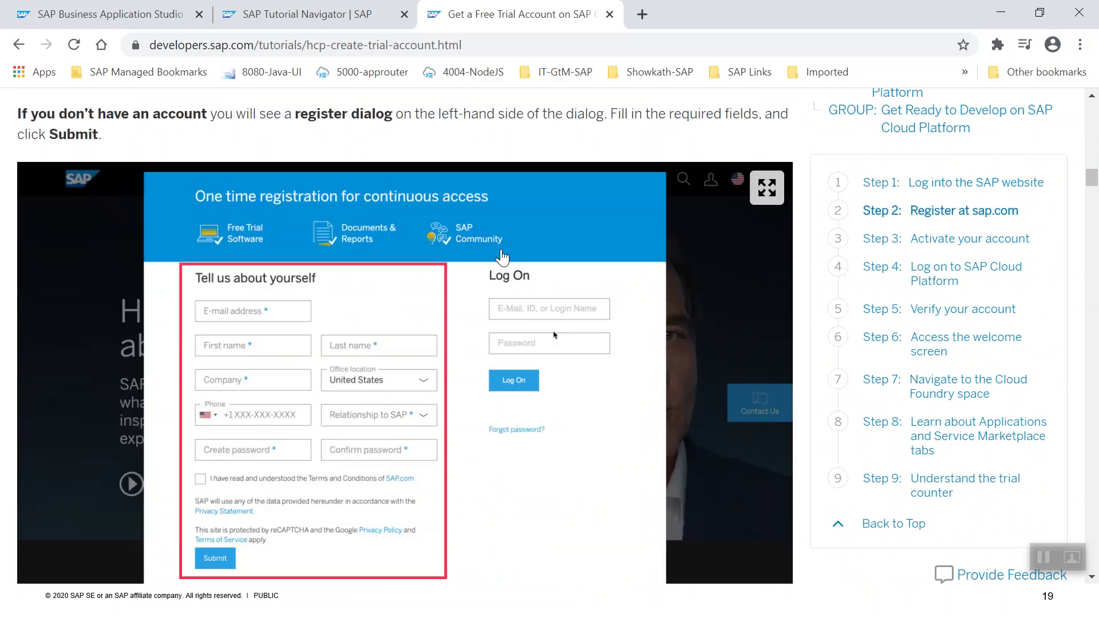
{"action": "scroll", "coordinate": [501, 255], "scroll_direction": "down", "scroll_amount": 5}
{"action": "scroll", "coordinate": [500, 262], "scroll_direction": "down", "scroll_amount": 3}
{"action": "scroll", "coordinate": [501, 262], "scroll_direction": "down", "scroll_amount": 2}
{"action": "scroll", "coordinate": [500, 262], "scroll_direction": "down", "scroll_amount": 2}
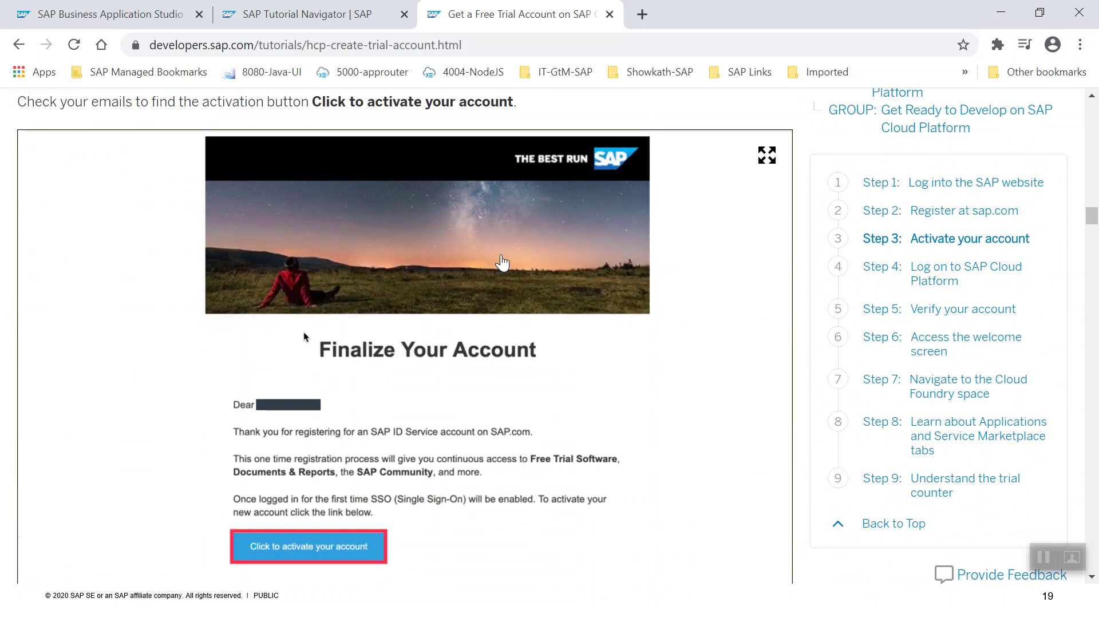
{"action": "scroll", "coordinate": [501, 262], "scroll_direction": "down", "scroll_amount": 4}
{"action": "scroll", "coordinate": [501, 262], "scroll_direction": "down", "scroll_amount": 3}
{"action": "scroll", "coordinate": [501, 258], "scroll_direction": "down", "scroll_amount": 4}
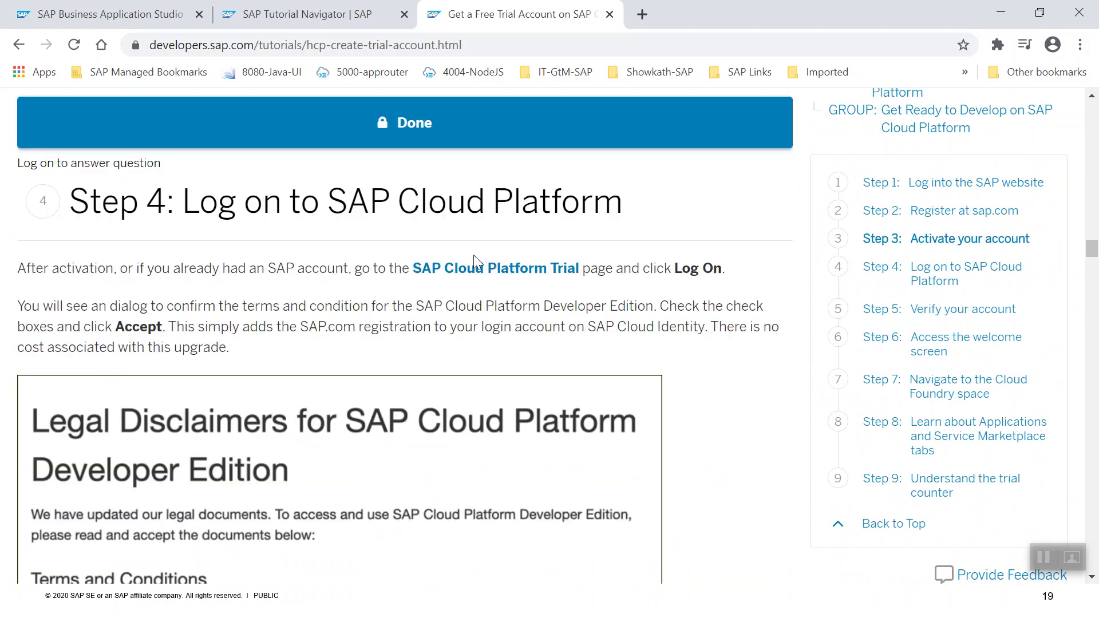
{"action": "scroll", "coordinate": [473, 255], "scroll_direction": "down", "scroll_amount": 1}
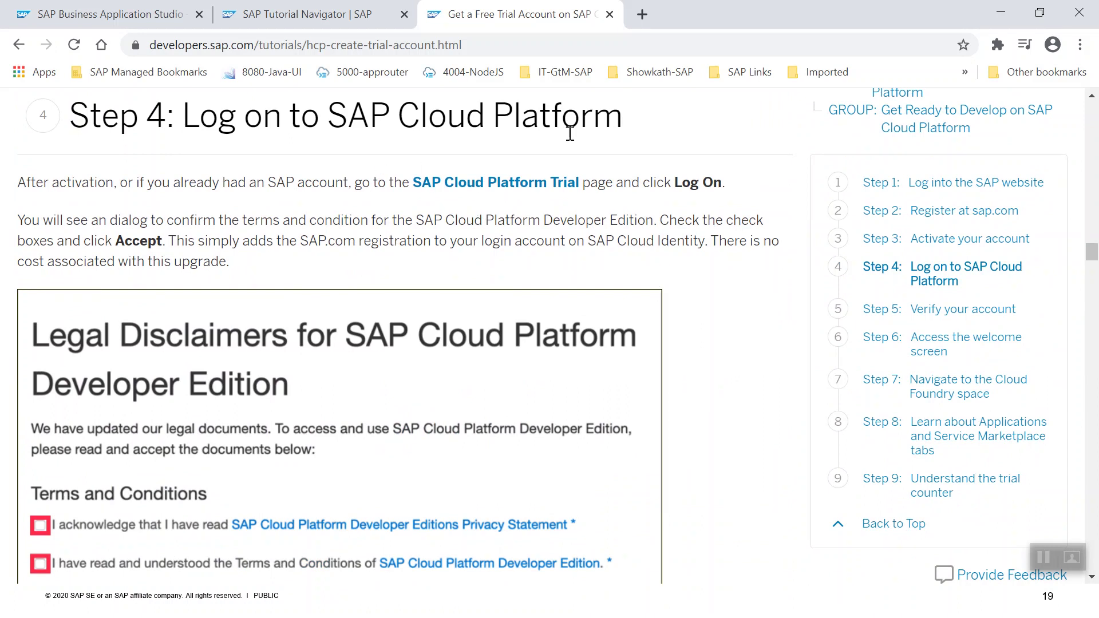
{"action": "scroll", "coordinate": [628, 190], "scroll_direction": "down", "scroll_amount": 1}
{"action": "scroll", "coordinate": [629, 190], "scroll_direction": "down", "scroll_amount": 5}
{"action": "scroll", "coordinate": [628, 190], "scroll_direction": "down", "scroll_amount": 1}
{"action": "scroll", "coordinate": [628, 190], "scroll_direction": "down", "scroll_amount": 2}
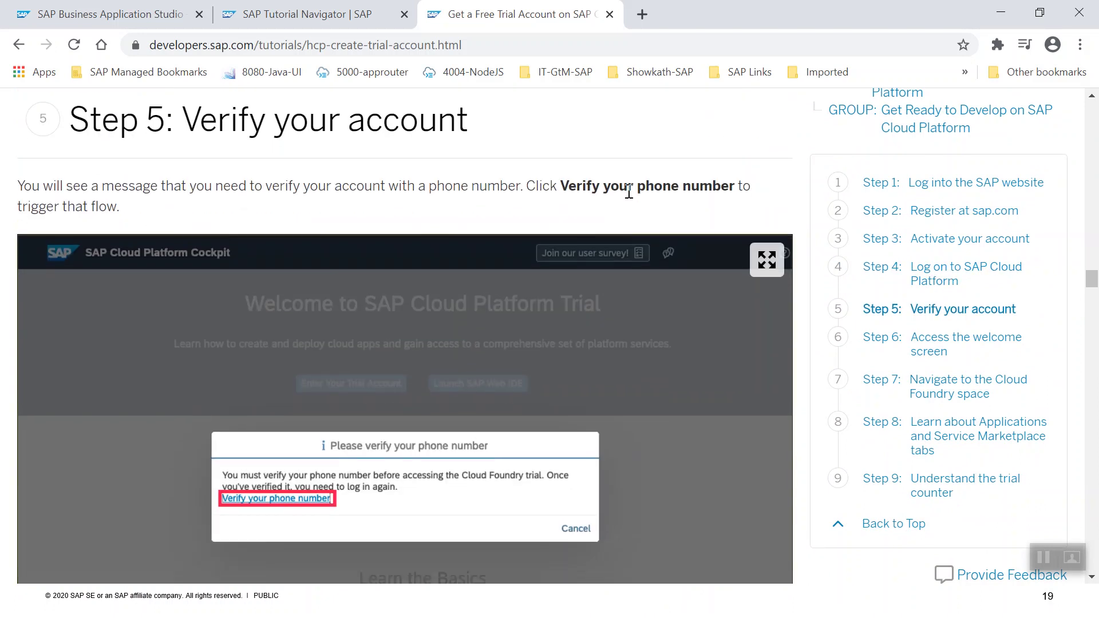
{"action": "scroll", "coordinate": [629, 191], "scroll_direction": "down", "scroll_amount": 4}
{"action": "scroll", "coordinate": [629, 191], "scroll_direction": "down", "scroll_amount": 3}
{"action": "scroll", "coordinate": [628, 189], "scroll_direction": "down", "scroll_amount": 3}
{"action": "scroll", "coordinate": [628, 201], "scroll_direction": "down", "scroll_amount": 2}
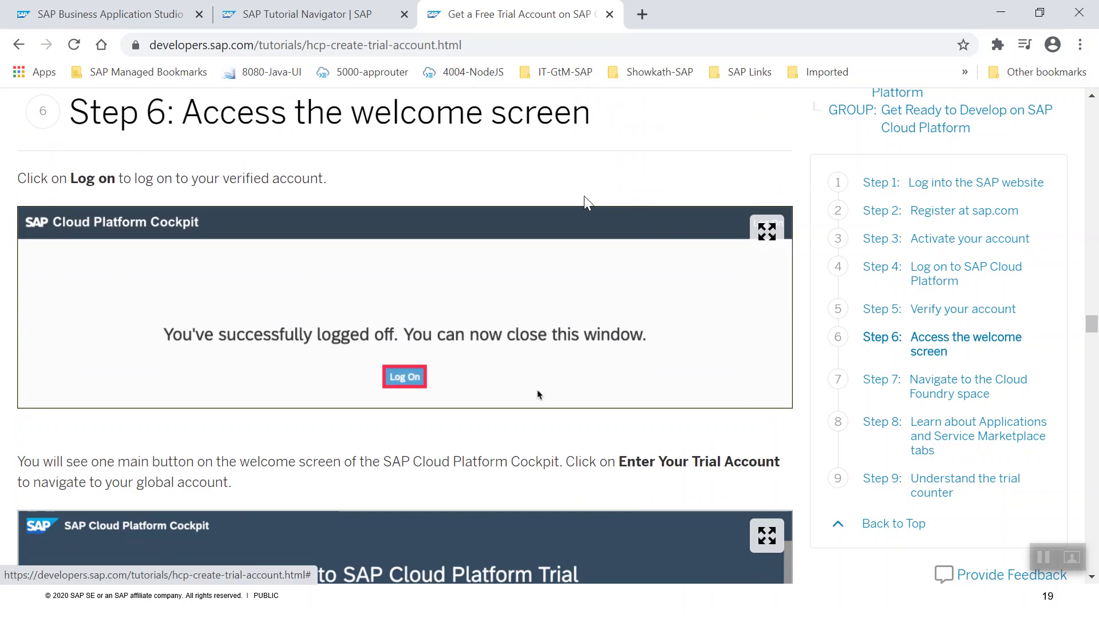
{"action": "scroll", "coordinate": [585, 250], "scroll_direction": "down", "scroll_amount": 3}
{"action": "scroll", "coordinate": [585, 250], "scroll_direction": "down", "scroll_amount": 3}
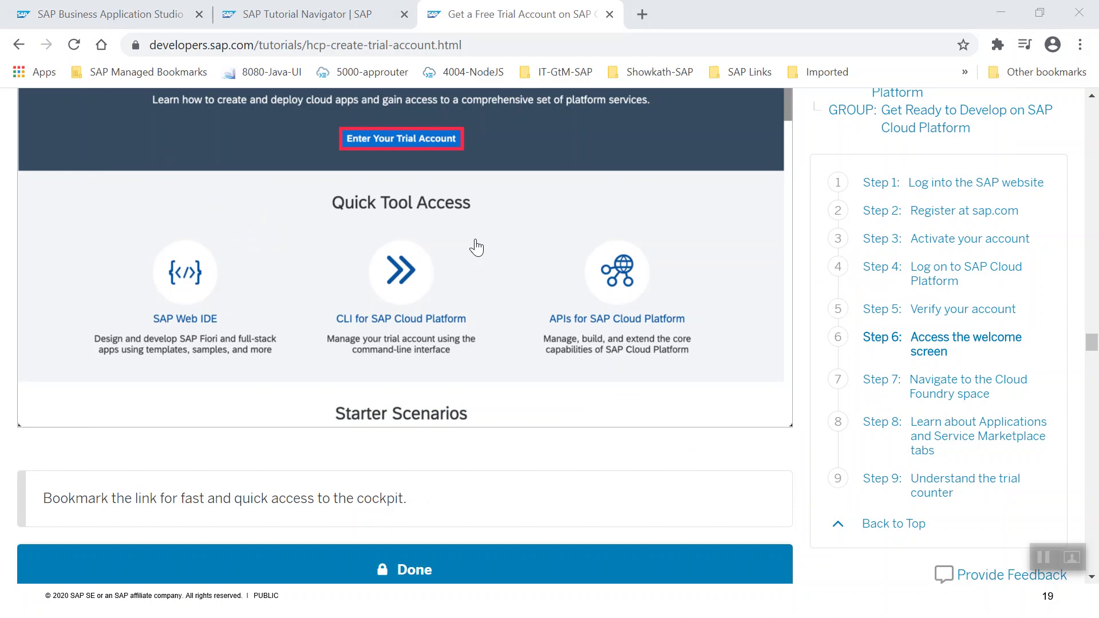
Copy the Trial Account link from the Word notes and paste it into a new browser tab
{"action": "key", "text": "alt+Tab"}
{"action": "key", "text": "alt+Tab"}
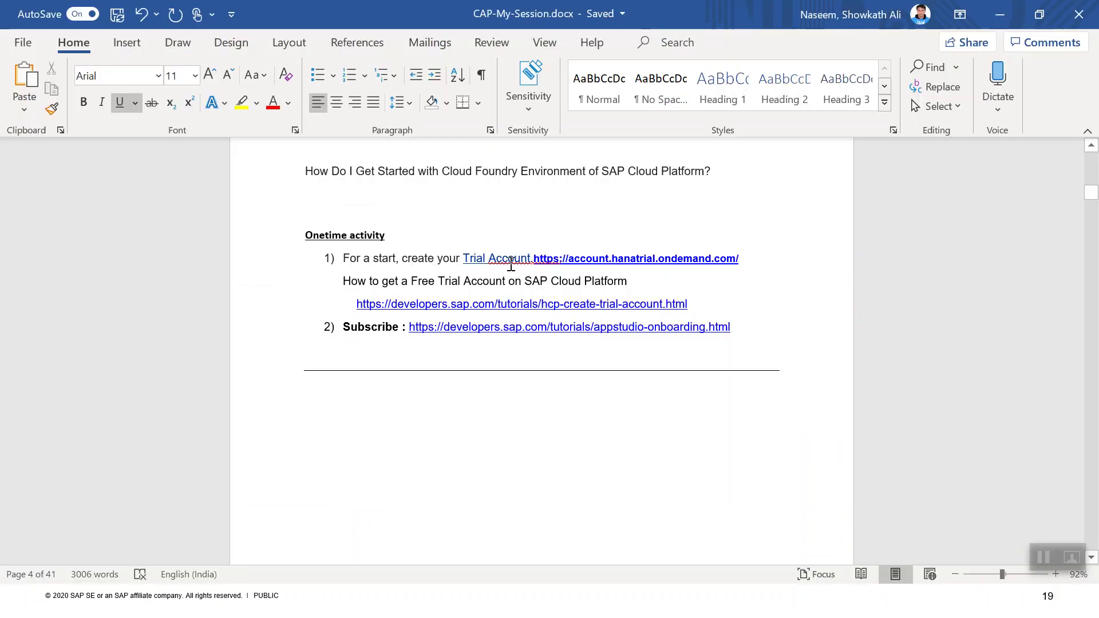
{"action": "right_click", "coordinate": [487, 259]}
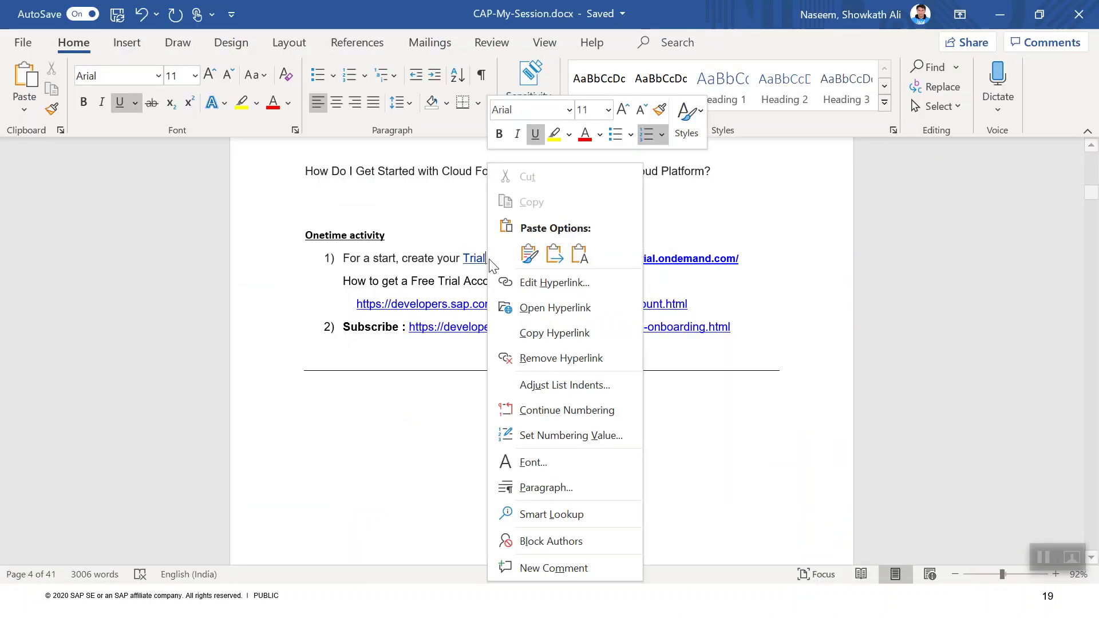
{"action": "left_click", "coordinate": [535, 328]}
{"action": "key", "text": "alt+Tab"}
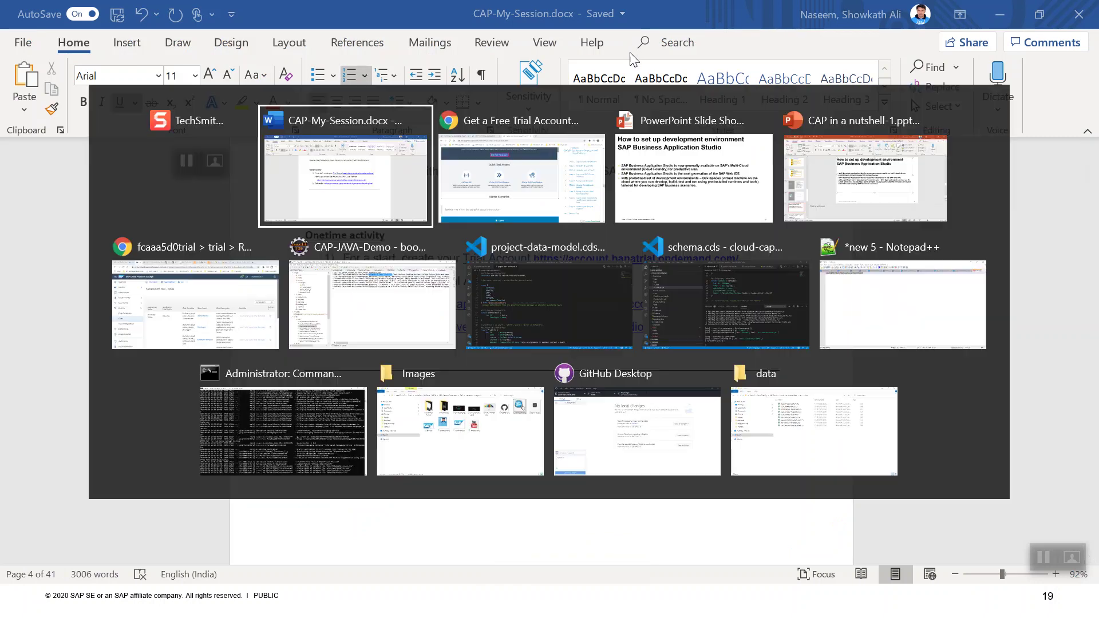
{"action": "key", "text": "alt+Tab"}
{"action": "left_click", "coordinate": [641, 13]}
{"action": "key", "text": "ctrl+v"}
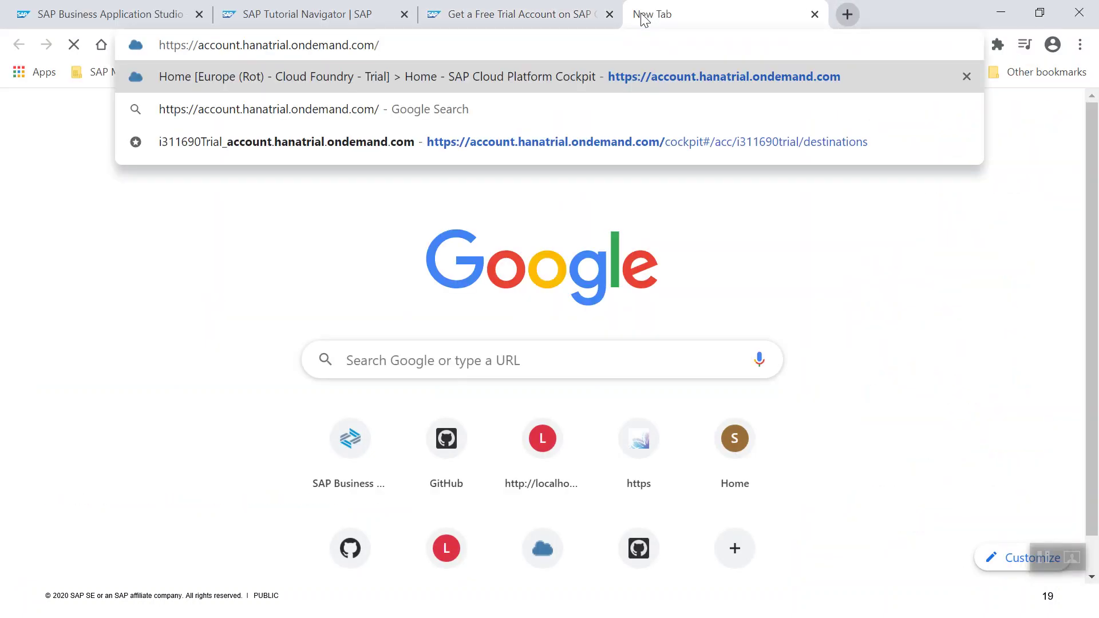
Load the pasted trial account address to reach the SAP Cloud Platform Trial welcome page
{"action": "key", "text": "Return"}
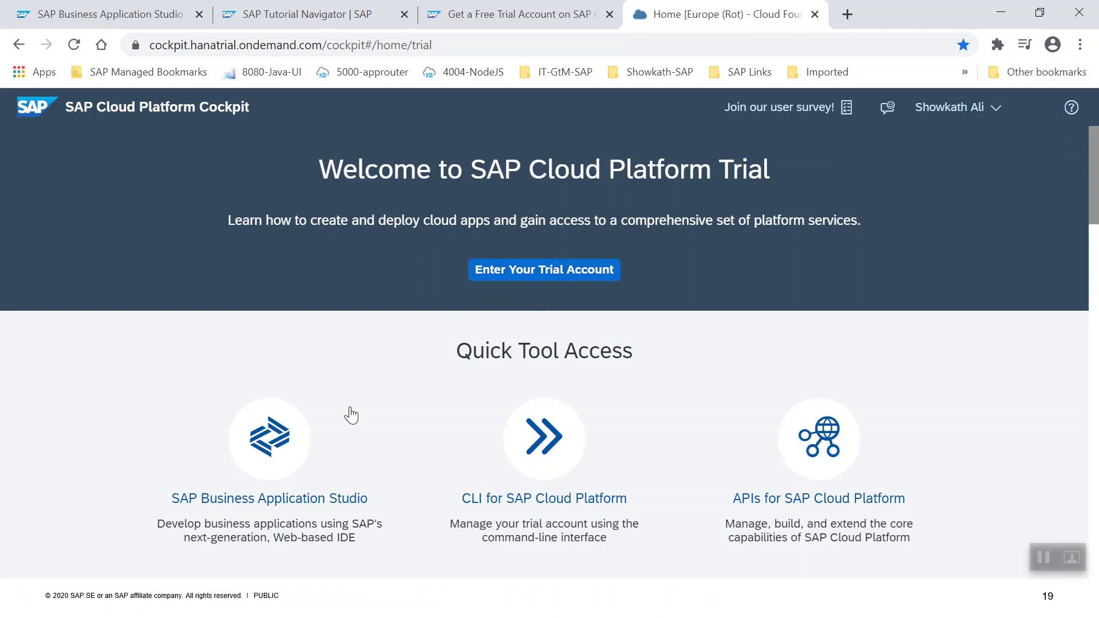
{"action": "scroll", "coordinate": [367, 386], "scroll_direction": "down", "scroll_amount": 3}
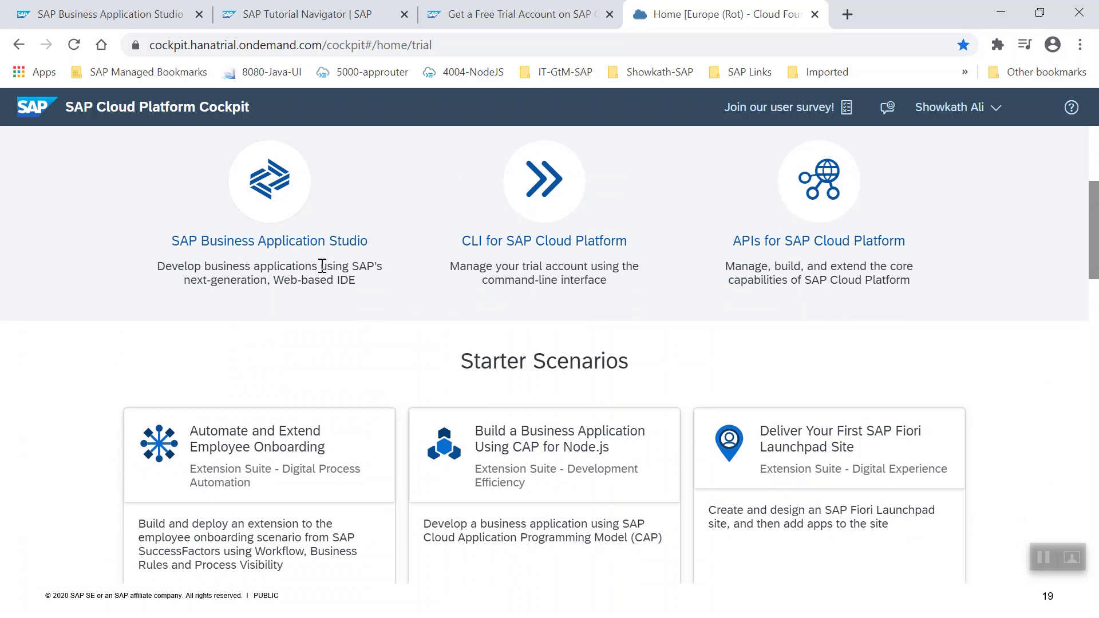
{"action": "scroll", "coordinate": [413, 267], "scroll_direction": "up", "scroll_amount": 2}
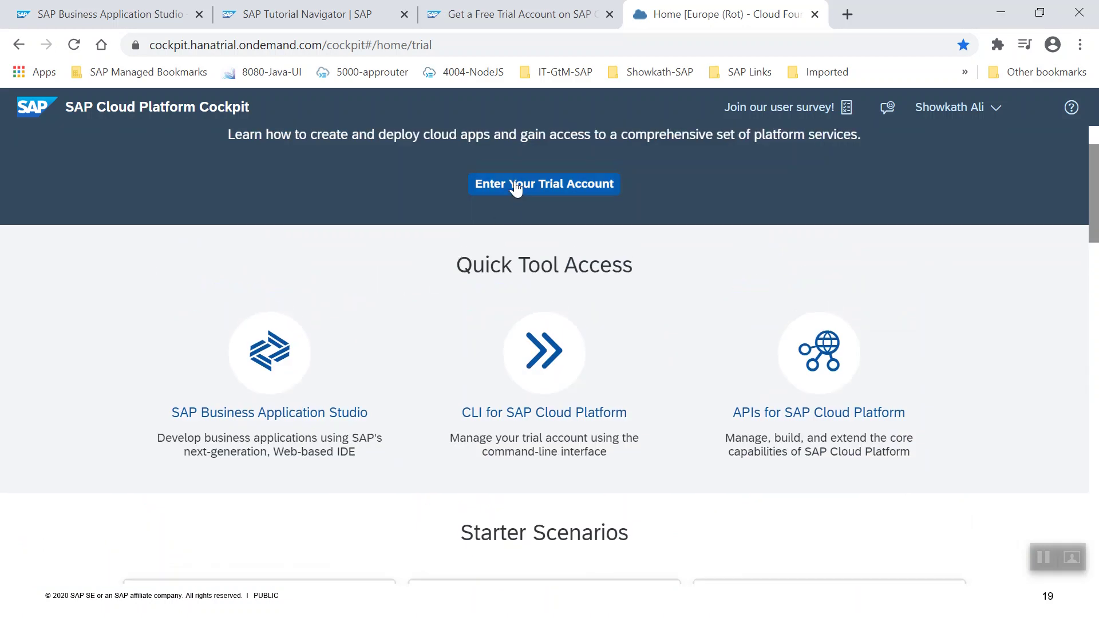
{"action": "scroll", "coordinate": [515, 193], "scroll_direction": "up", "scroll_amount": 1}
Enter the trial account, open the trial subaccount's Subscriptions, and search for SAP Business Application Studio
{"action": "left_click", "coordinate": [502, 279]}
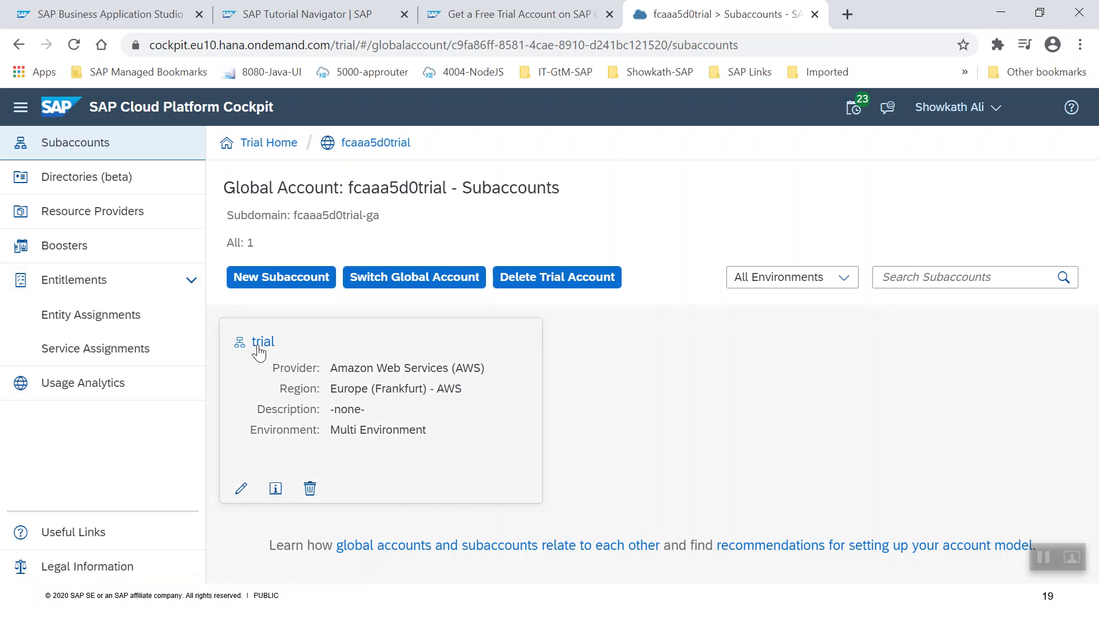
{"action": "left_click", "coordinate": [258, 341]}
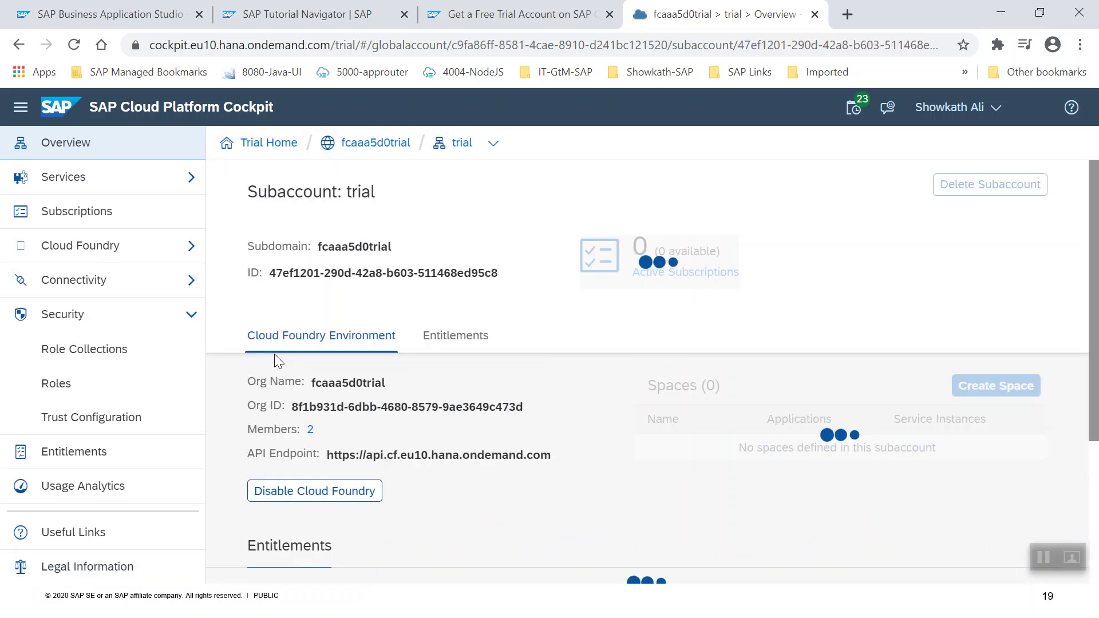
{"action": "scroll", "coordinate": [274, 353], "scroll_direction": "down", "scroll_amount": 1}
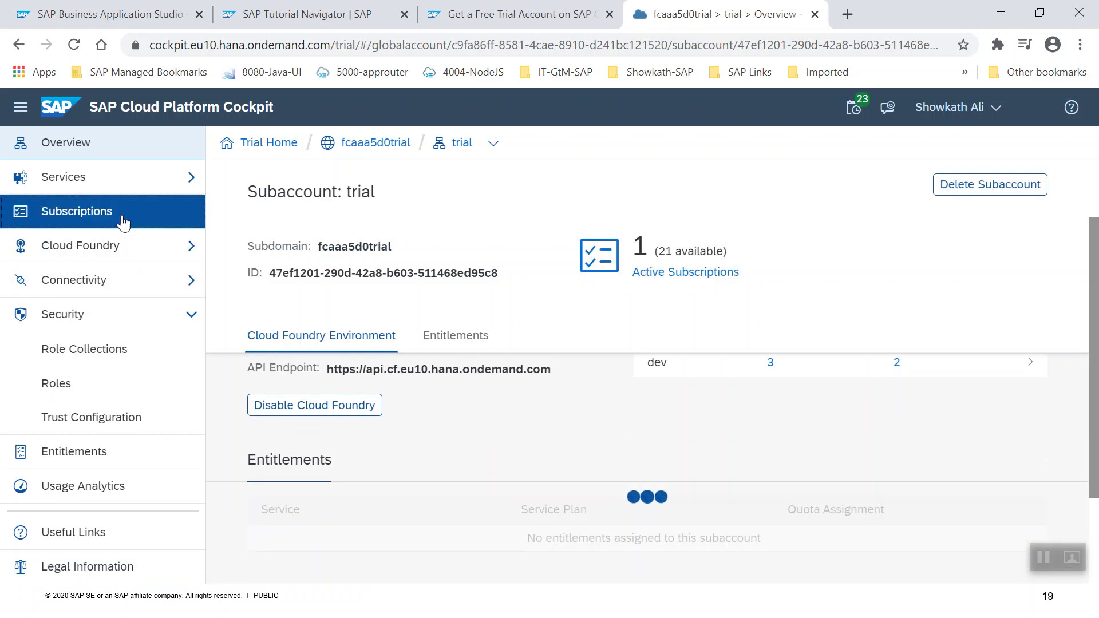
{"action": "left_click", "coordinate": [86, 215]}
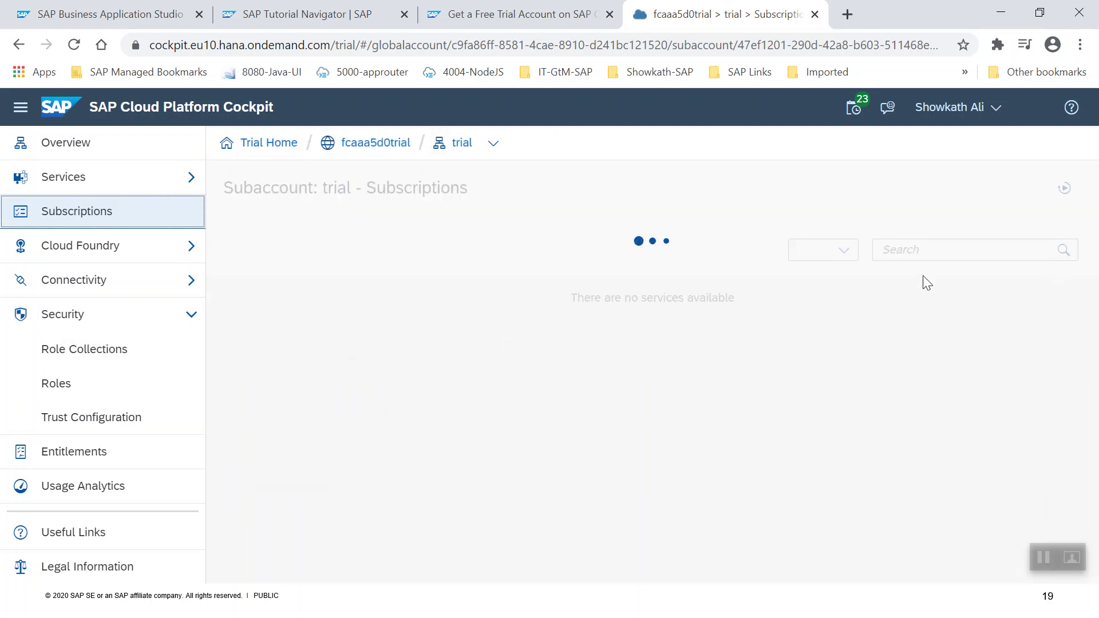
{"action": "left_click", "coordinate": [905, 249]}
{"action": "type", "text": "S"}
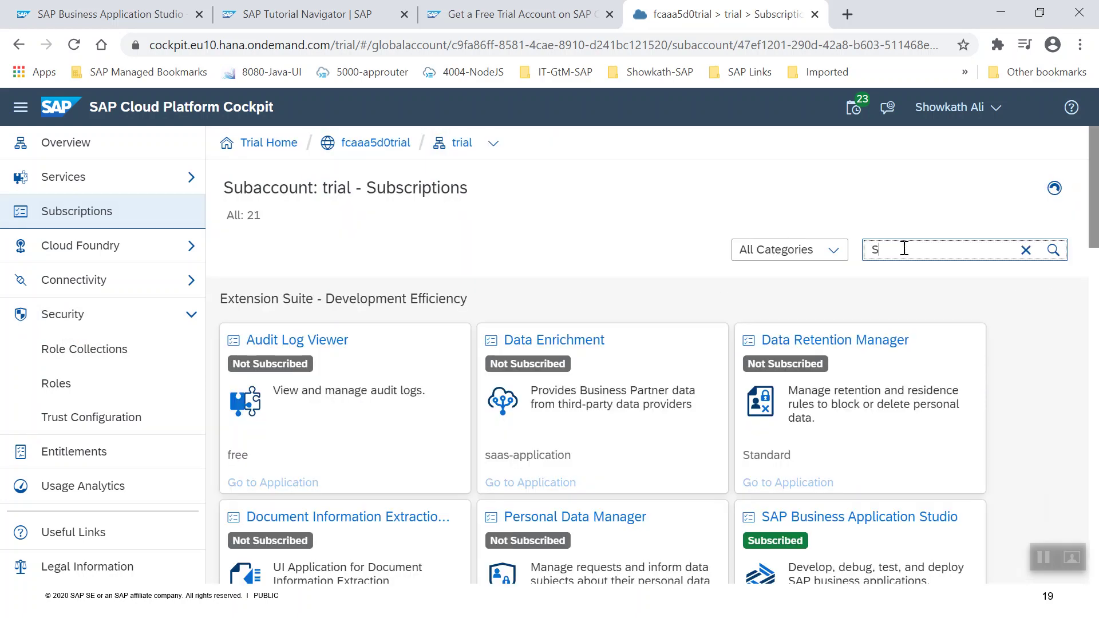
{"action": "type", "text": "AP Bu"}
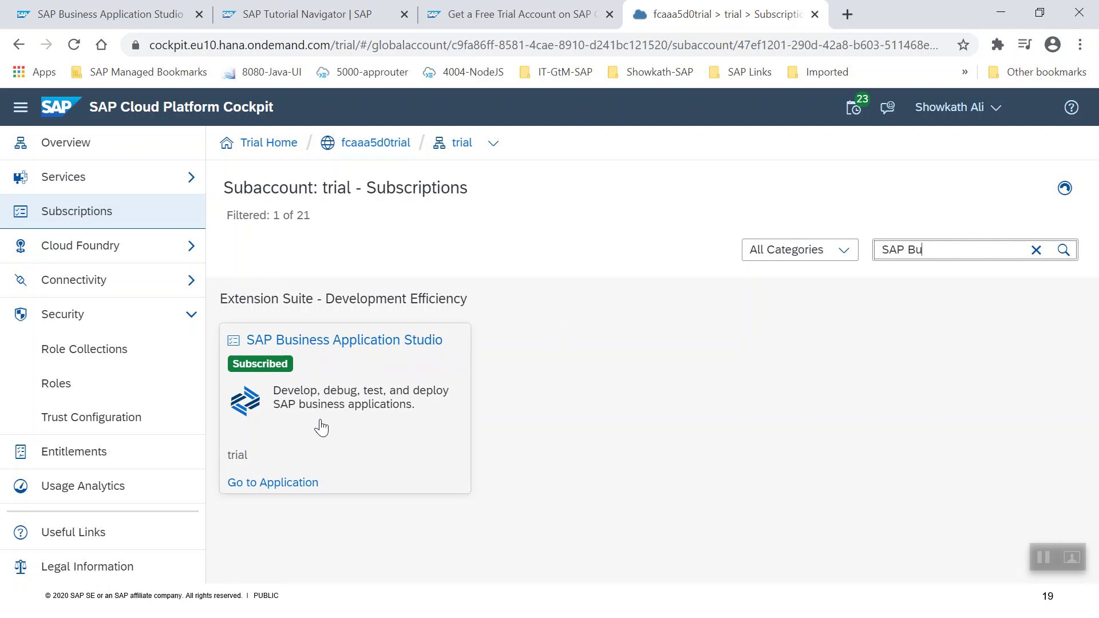
{"action": "key", "text": "alt+Tab"}
{"action": "key", "text": "alt+Tab"}
{"action": "scroll", "coordinate": [355, 416], "scroll_direction": "down", "scroll_amount": 3}
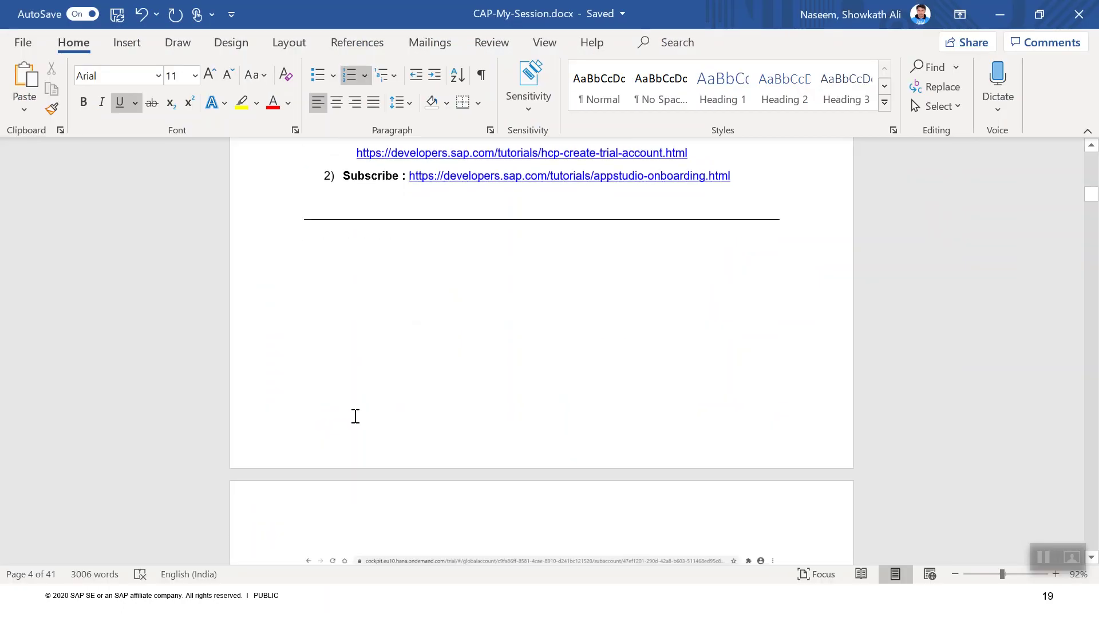
{"action": "scroll", "coordinate": [354, 416], "scroll_direction": "down", "scroll_amount": 5}
{"action": "scroll", "coordinate": [456, 374], "scroll_direction": "up", "scroll_amount": 1}
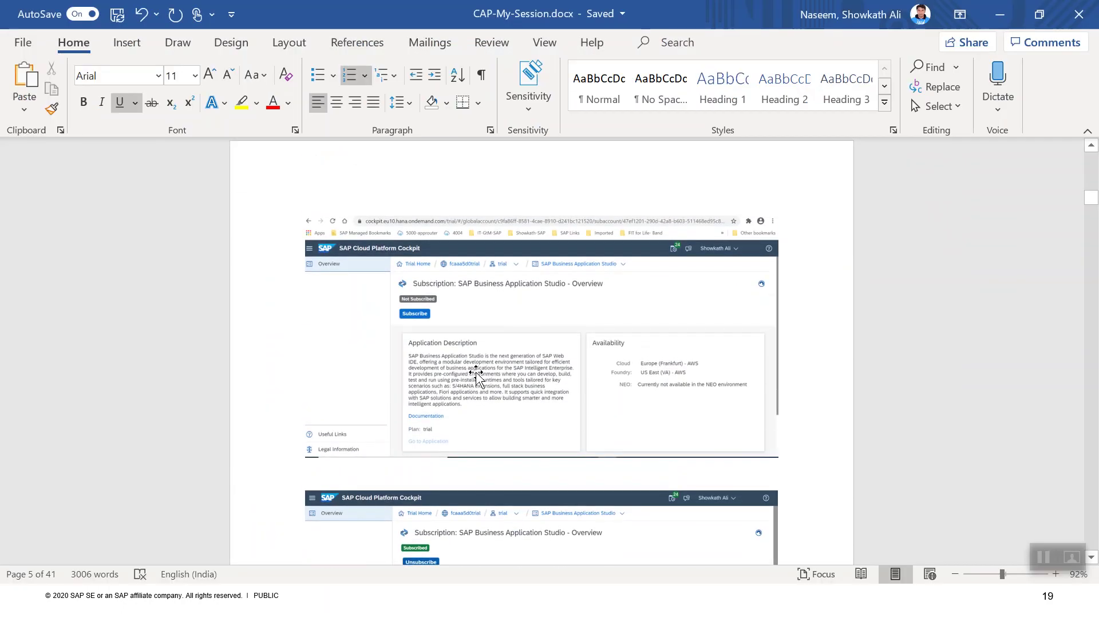
{"action": "scroll", "coordinate": [477, 375], "scroll_direction": "up", "scroll_amount": 4, "text": "ctrl"}
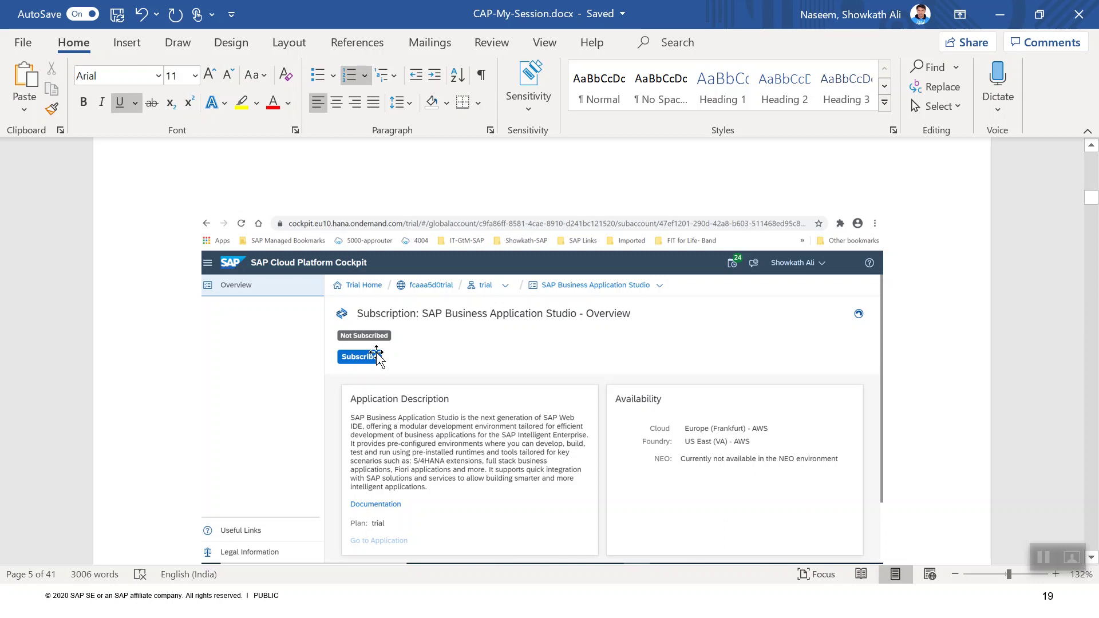
{"action": "scroll", "coordinate": [369, 354], "scroll_direction": "down", "scroll_amount": 3}
{"action": "scroll", "coordinate": [357, 348], "scroll_direction": "down", "scroll_amount": 2}
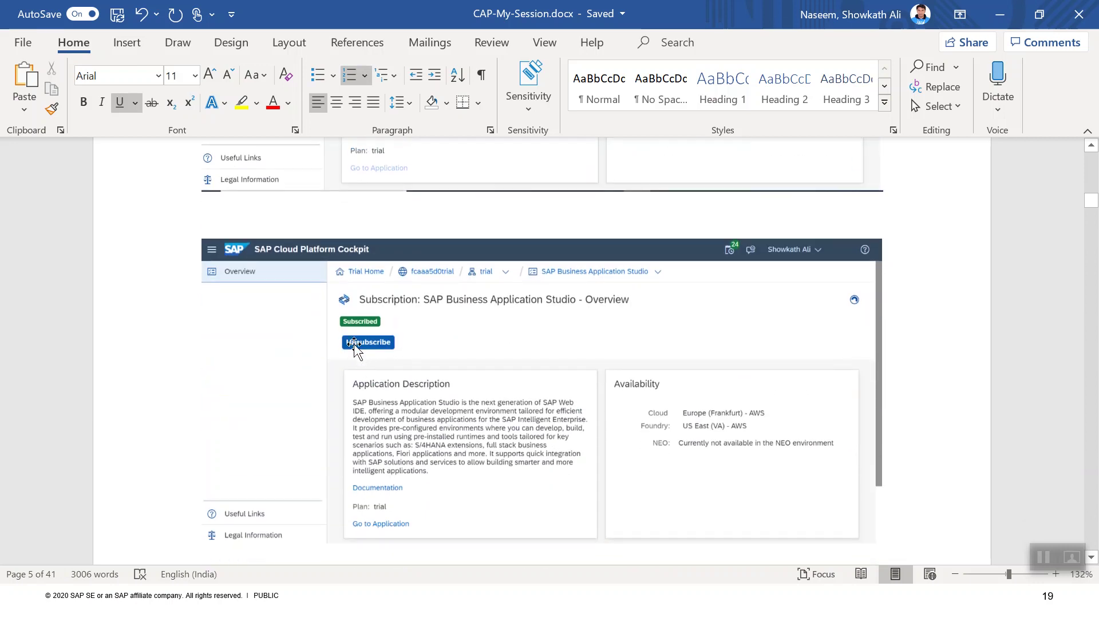
{"action": "scroll", "coordinate": [360, 344], "scroll_direction": "down", "scroll_amount": 1}
{"action": "scroll", "coordinate": [361, 342], "scroll_direction": "up", "scroll_amount": 1}
{"action": "scroll", "coordinate": [367, 335], "scroll_direction": "down", "scroll_amount": 2}
{"action": "scroll", "coordinate": [558, 324], "scroll_direction": "down", "scroll_amount": 4}
{"action": "scroll", "coordinate": [559, 323], "scroll_direction": "down", "scroll_amount": 3}
{"action": "scroll", "coordinate": [559, 325], "scroll_direction": "down", "scroll_amount": 3}
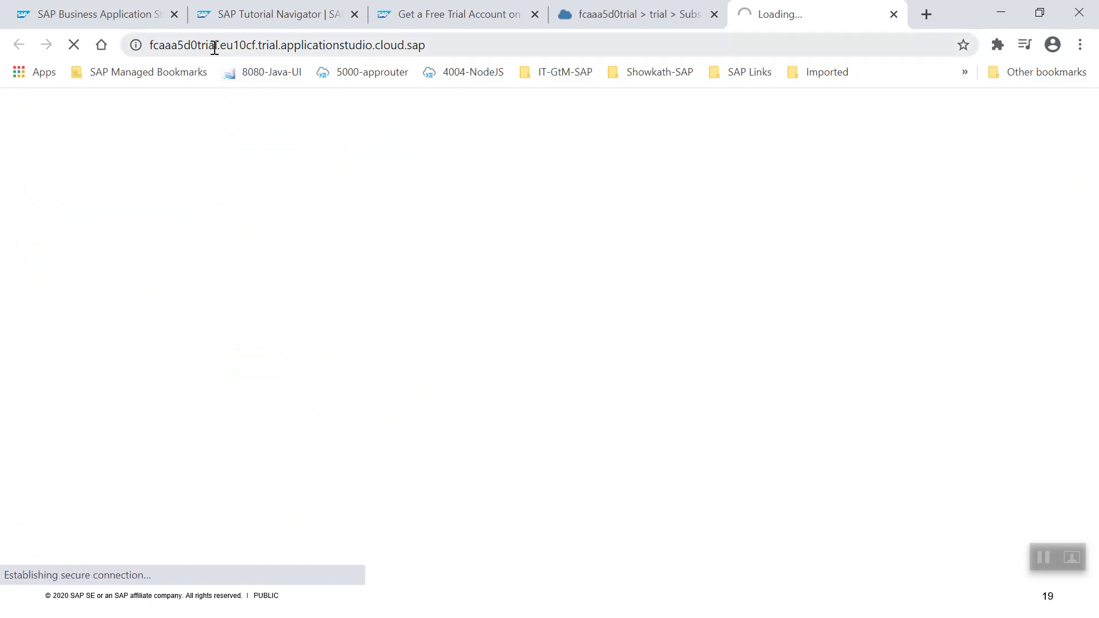
Let Business Application Studio load its Dev Spaces page, then close that tab to return to the cockpit
{"action": "left_click", "coordinate": [213, 46]}
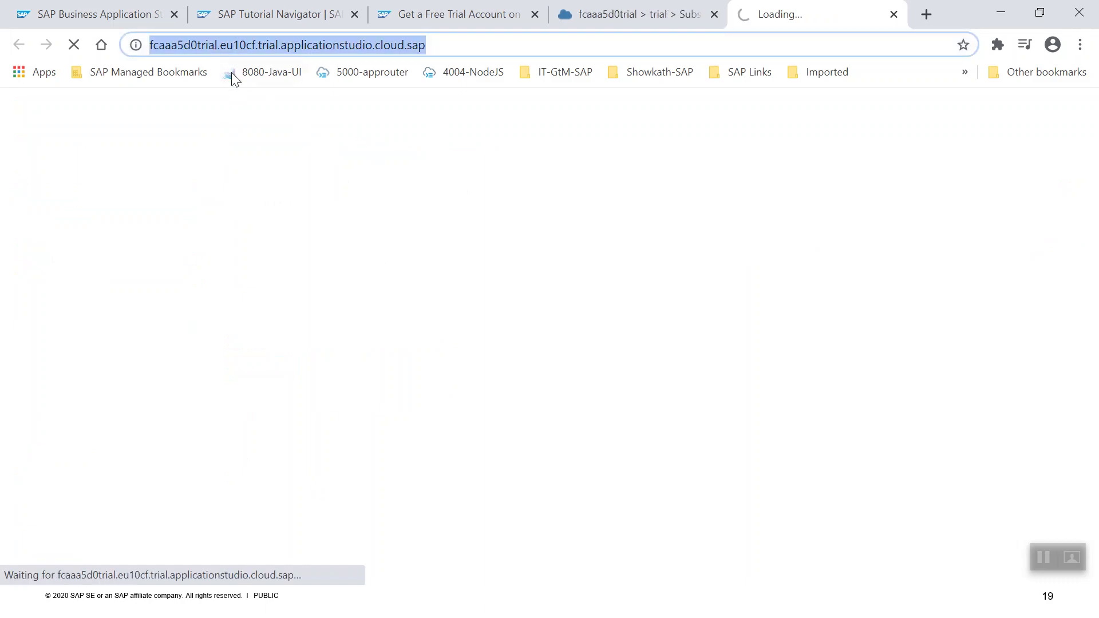
{"action": "left_click", "coordinate": [618, 22]}
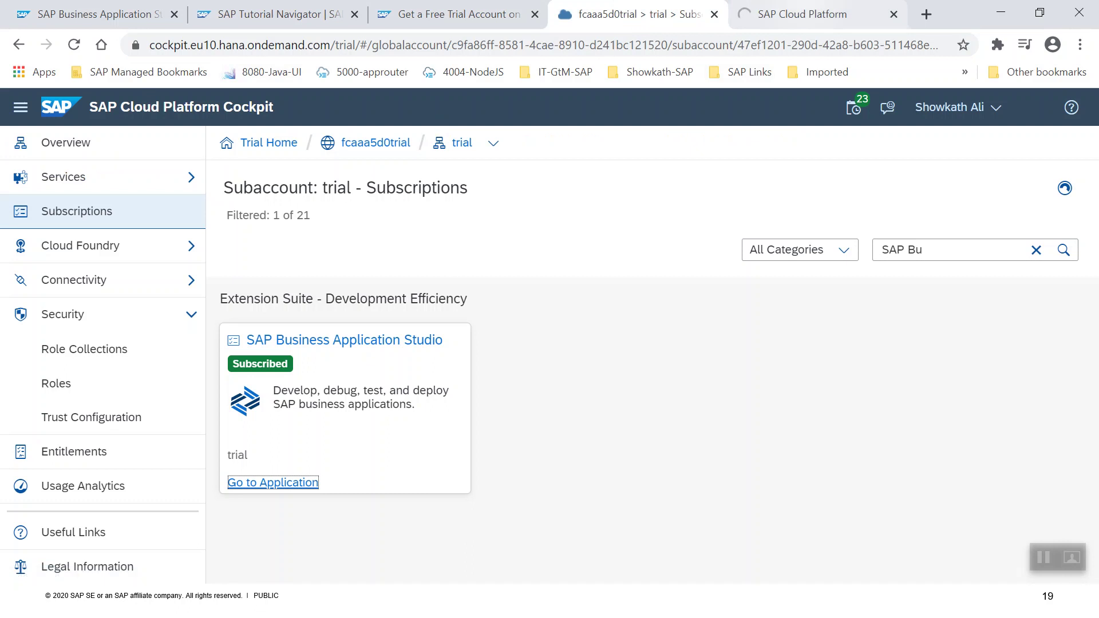
{"action": "key", "text": "ctrl+Tab"}
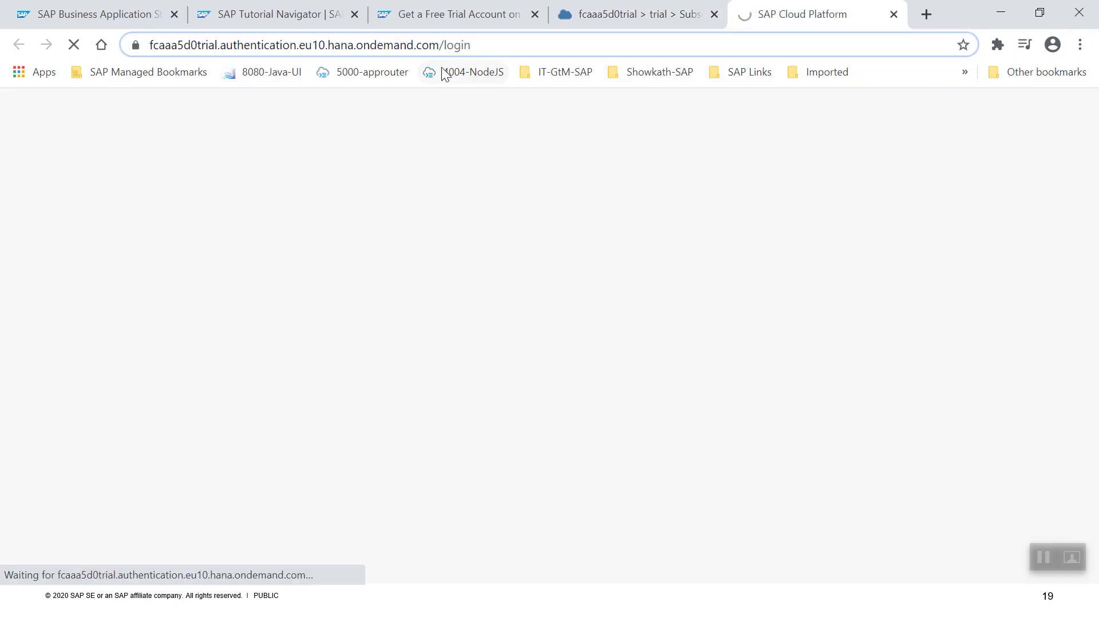
{"action": "left_click", "coordinate": [617, 39]}
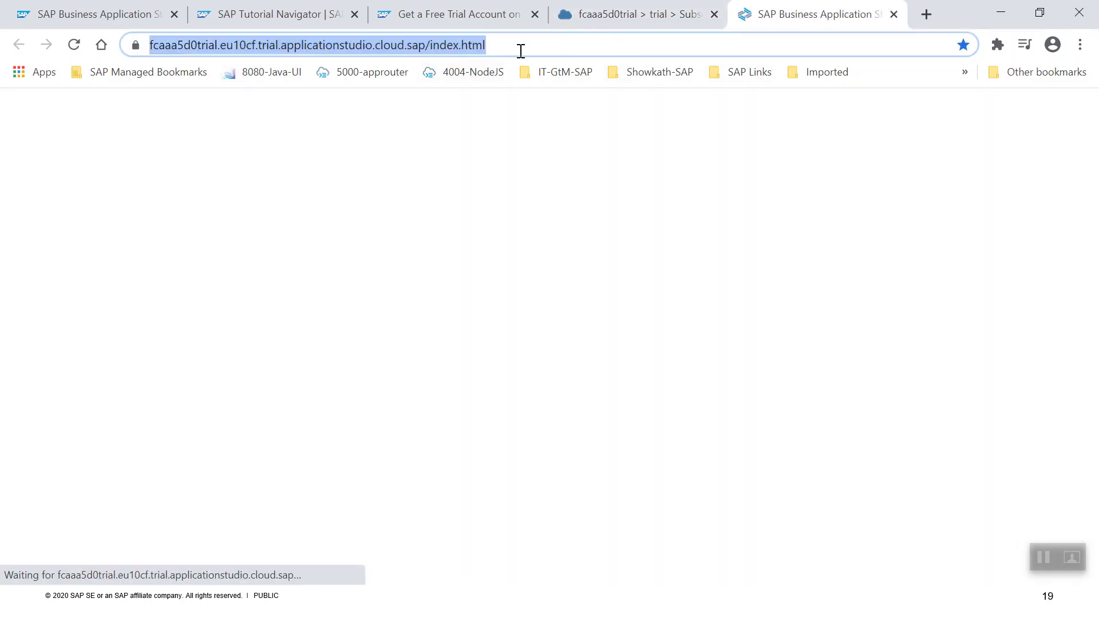
{"action": "left_click", "coordinate": [894, 15]}
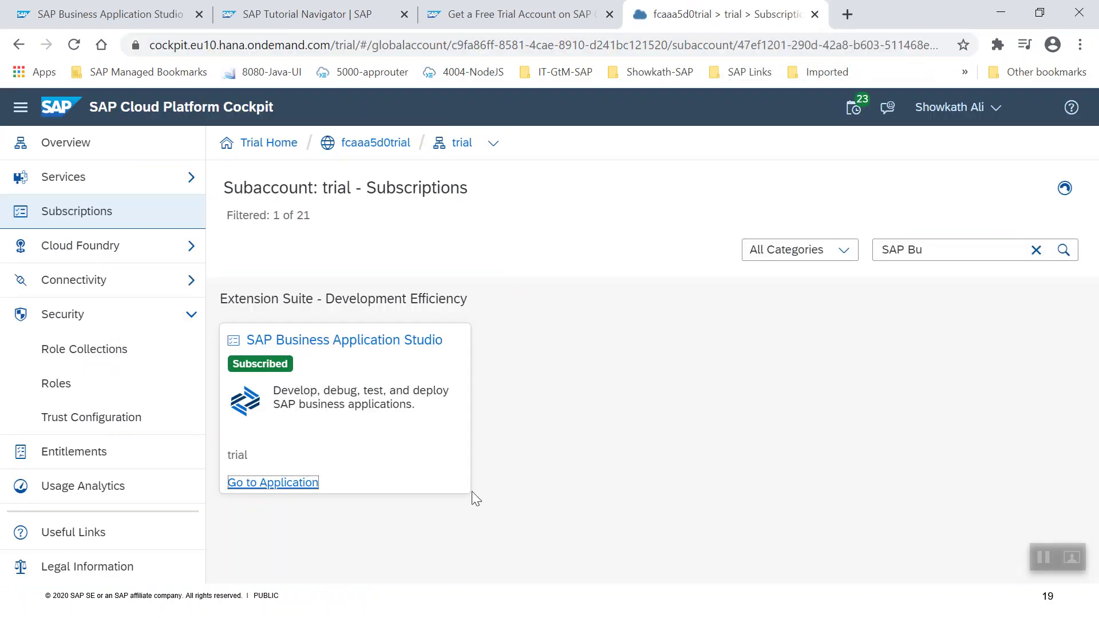